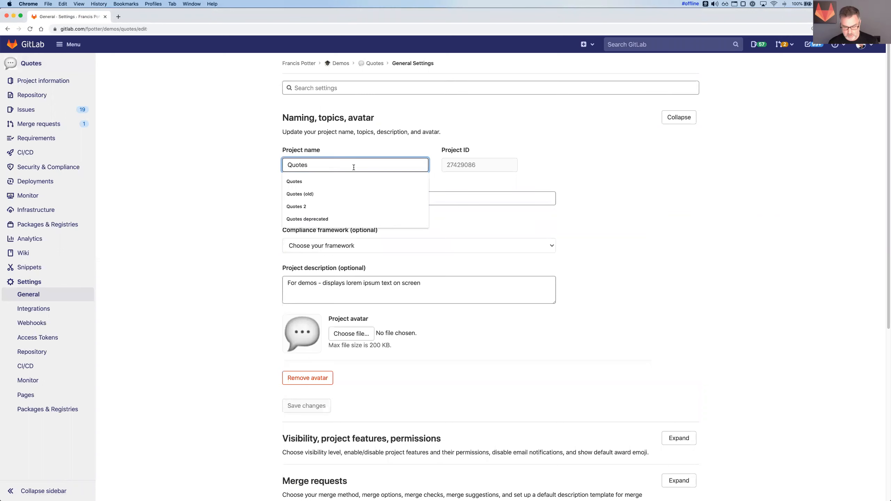
Step: Rename the project "5D992.c Quotes" by prefixing the classification code, and save the general settings
{"action": "type", "text": "5D992.c"}
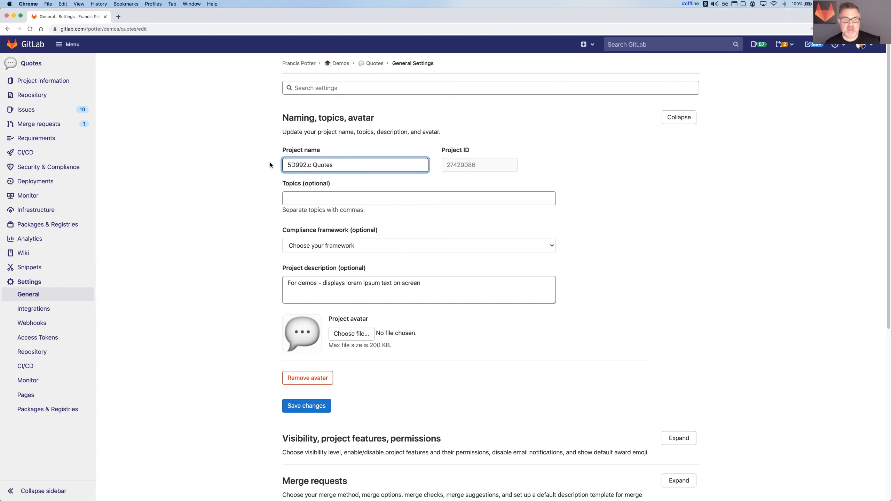
{"action": "left_click", "coordinate": [320, 407]}
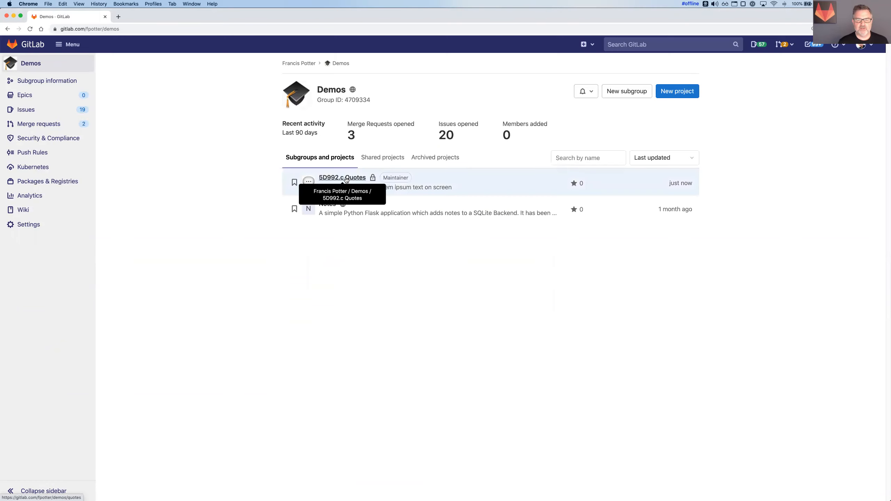
Step: Filter the Demos group's projects by the name prefix "5D992.c"
{"action": "left_click", "coordinate": [569, 154]}
{"action": "type", "text": "5D992.c"}
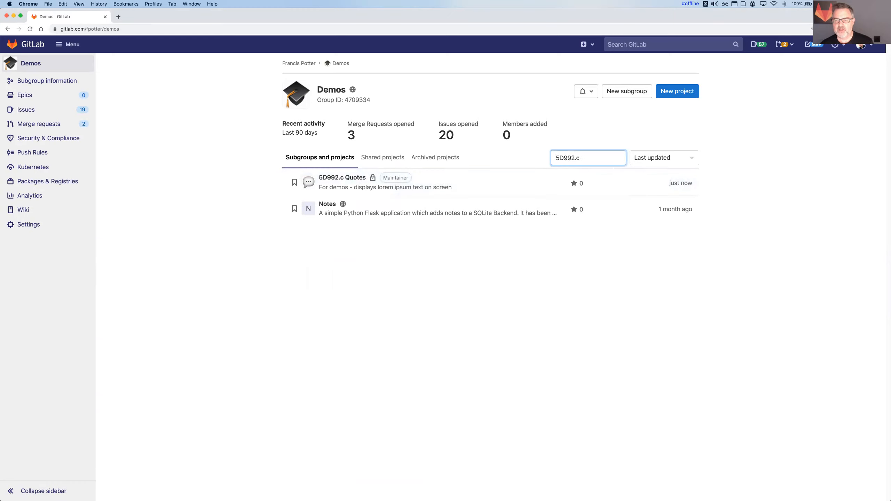
{"action": "key", "text": "Return"}
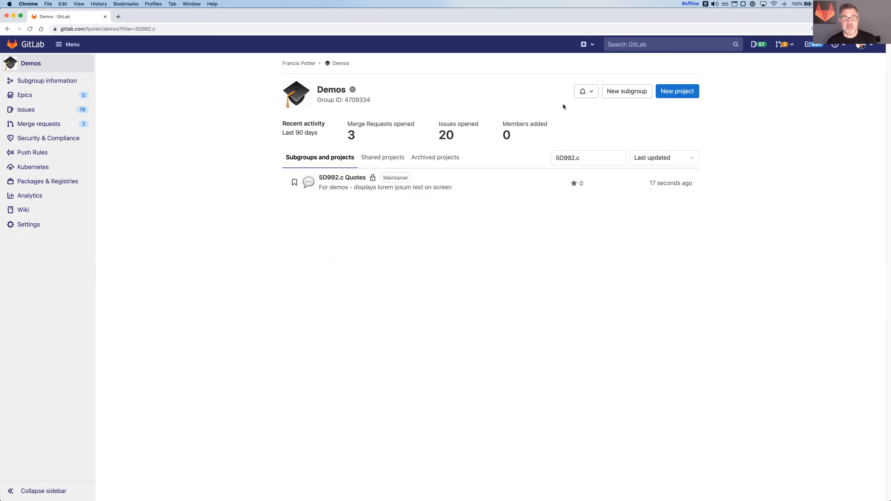
Step: Open the found project's general settings, remove the "5D992.c" prefix from its name, and save
{"action": "left_click", "coordinate": [360, 179]}
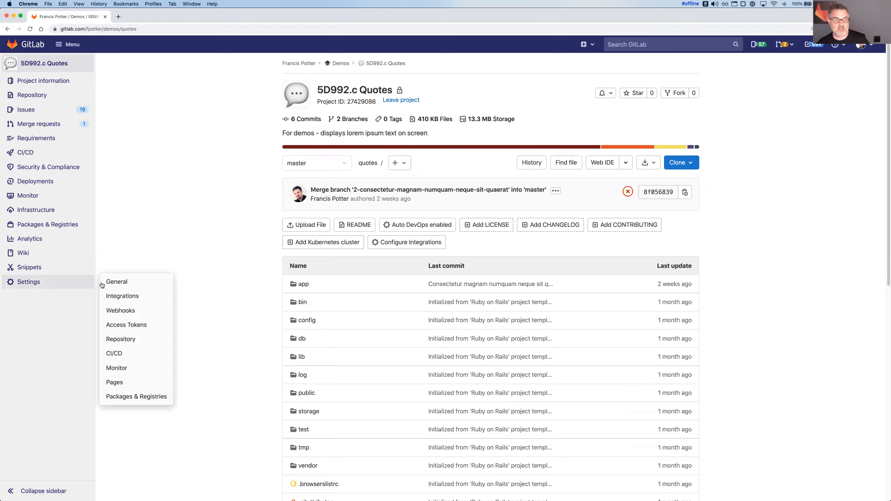
{"action": "left_click", "coordinate": [116, 286]}
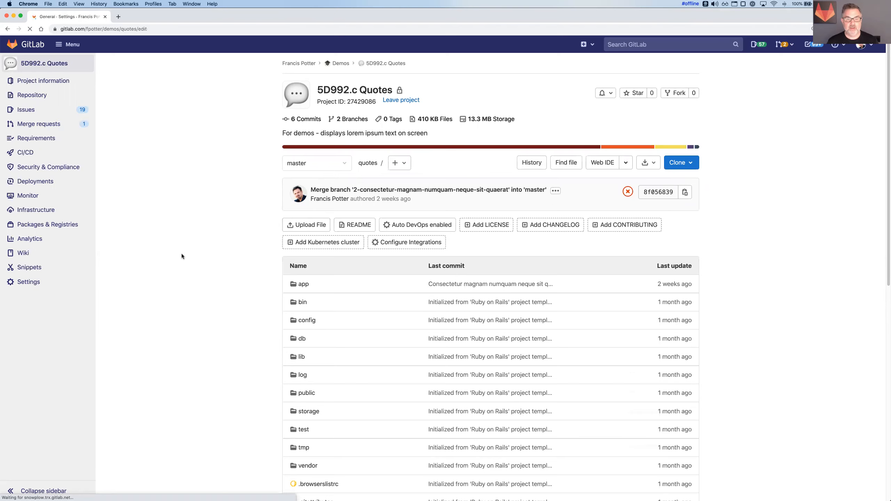
{"action": "left_click", "coordinate": [286, 167]}
{"action": "left_click", "coordinate": [288, 164], "text": "shift"}
{"action": "key", "text": "BackSpace"}
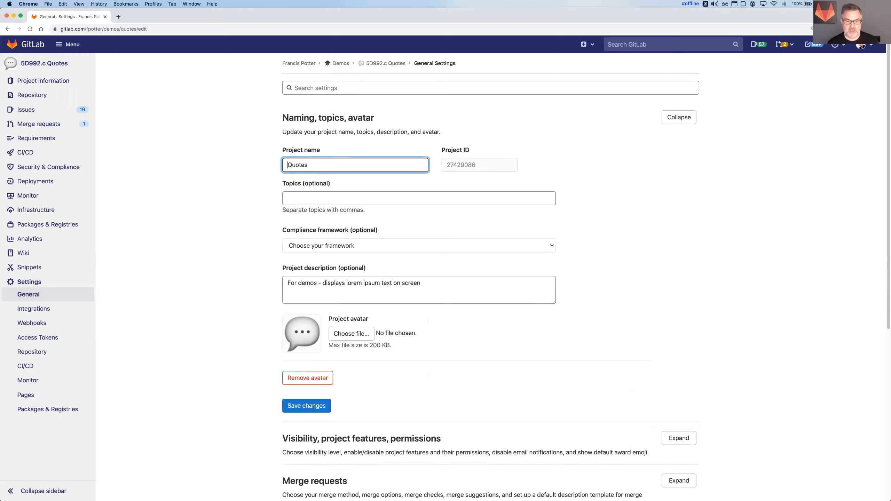
{"action": "left_click", "coordinate": [315, 407]}
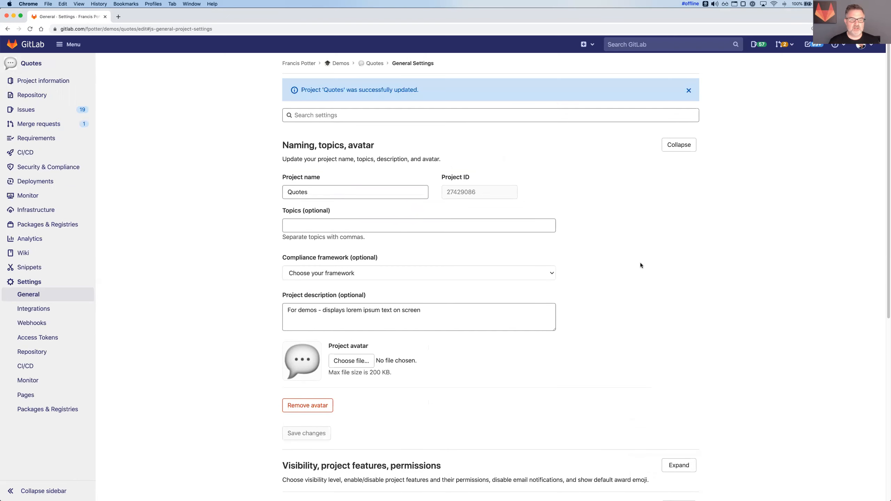
Step: Assign the topic "5D992.c" to the Quotes project and save the general settings
{"action": "left_click", "coordinate": [296, 225]}
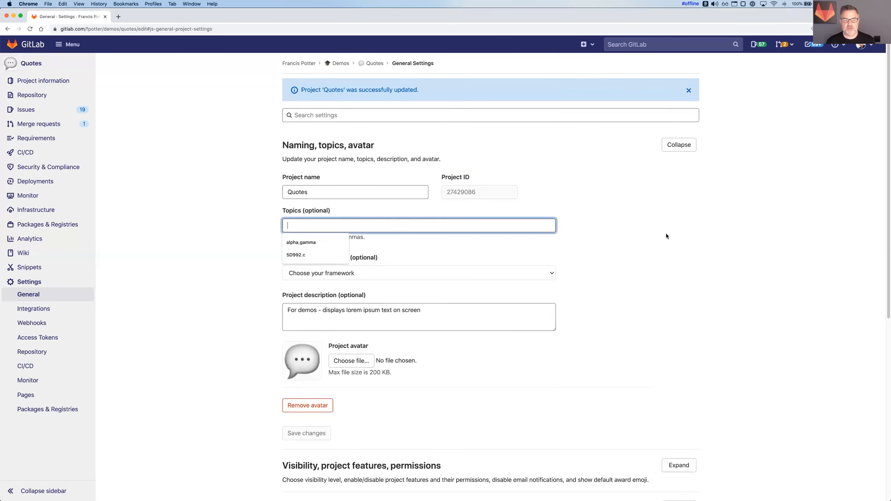
{"action": "left_click", "coordinate": [665, 240]}
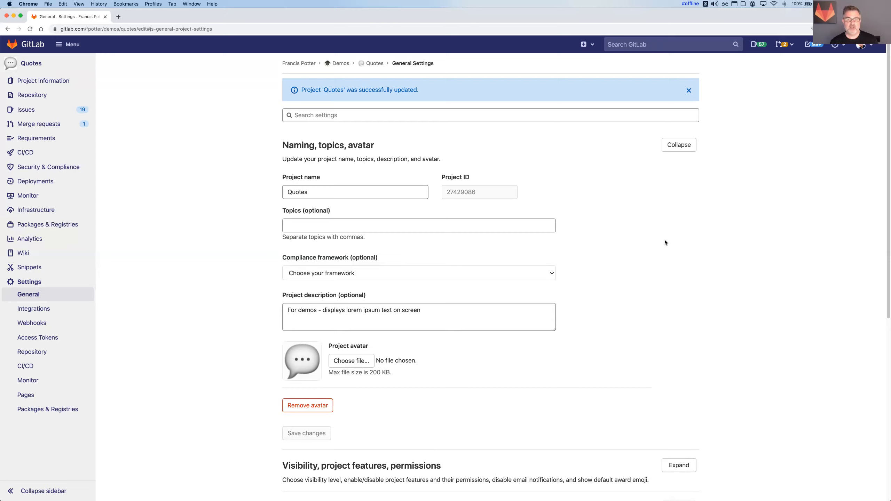
{"action": "left_click", "coordinate": [290, 221]}
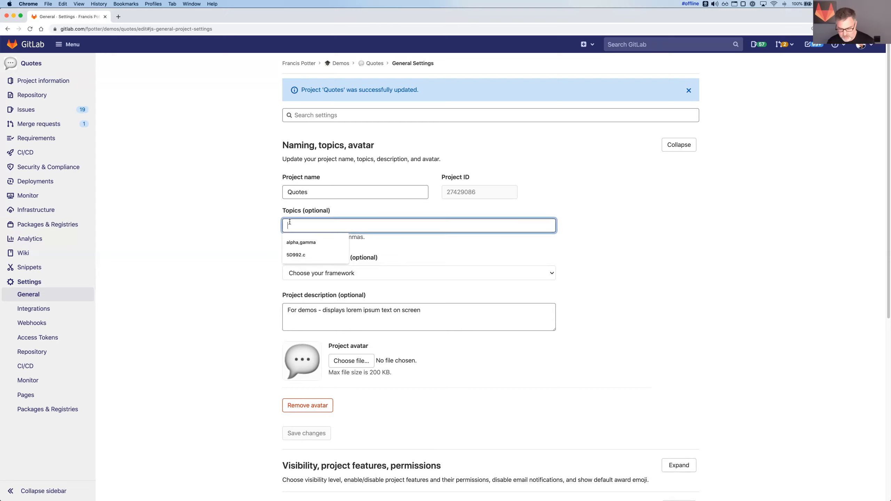
{"action": "left_click", "coordinate": [296, 255]}
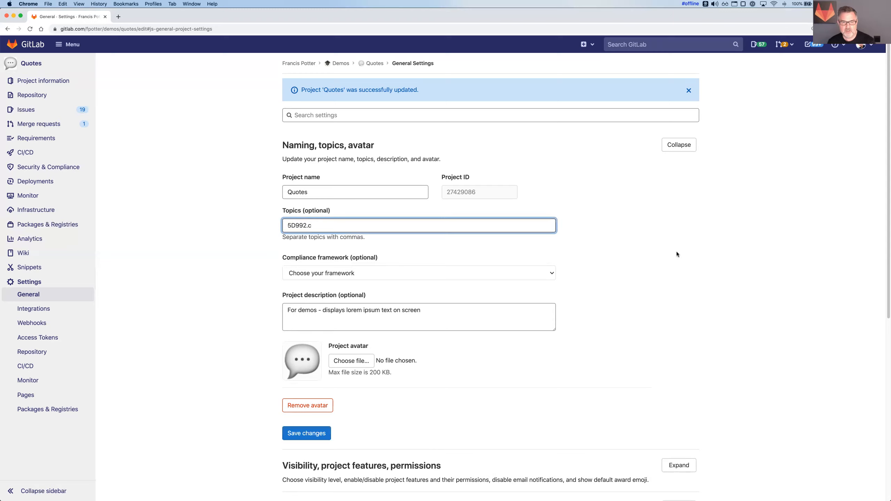
{"action": "left_click", "coordinate": [680, 252]}
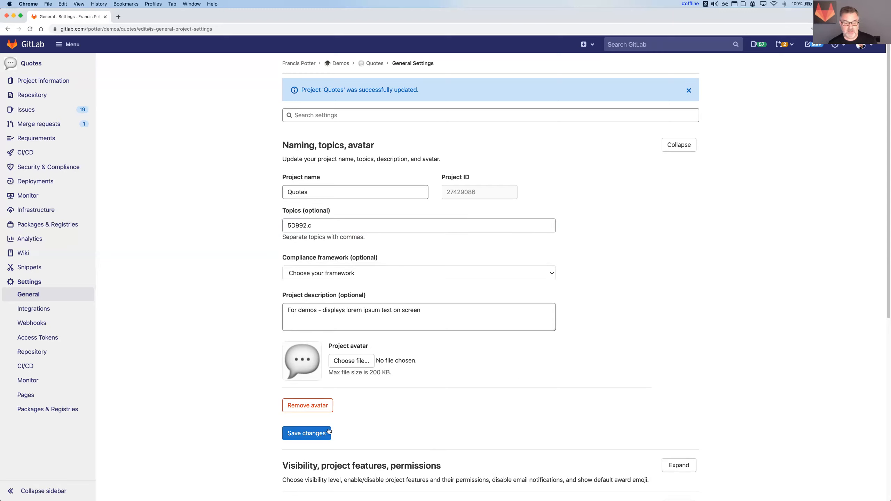
{"action": "left_click", "coordinate": [306, 433]}
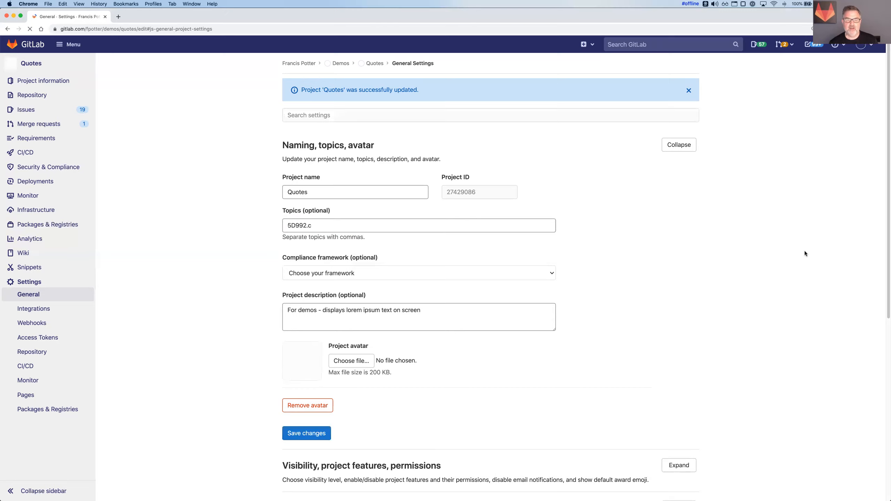
Step: Examine the list of projects tagged with the topic 5D992.c, including its web address and its sorting and name filter options
{"action": "left_click", "coordinate": [374, 64]}
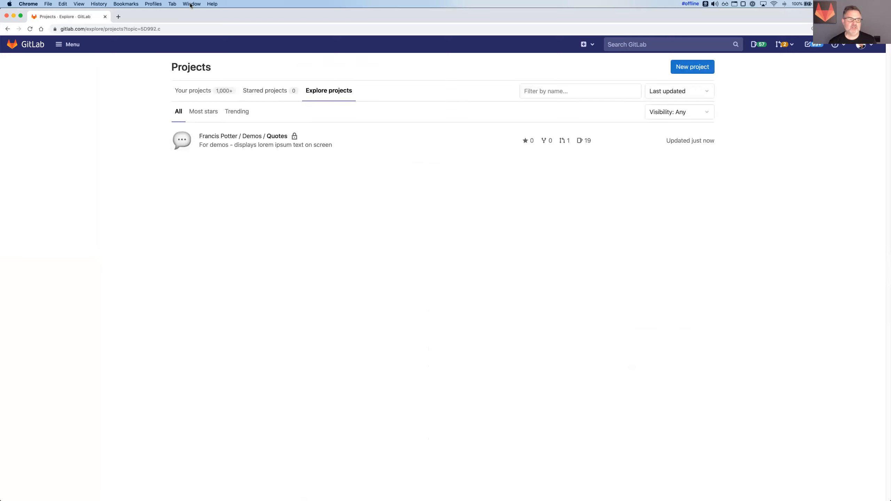
{"action": "left_click", "coordinate": [134, 31]}
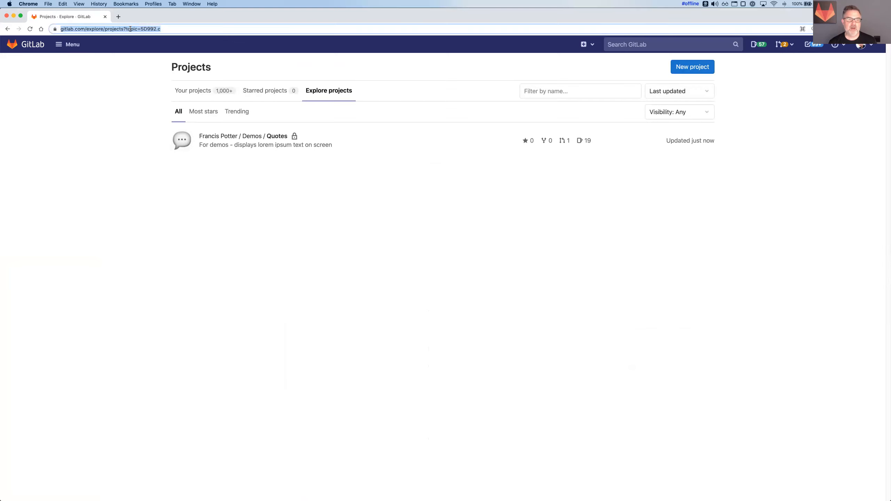
{"action": "left_click", "coordinate": [120, 122]}
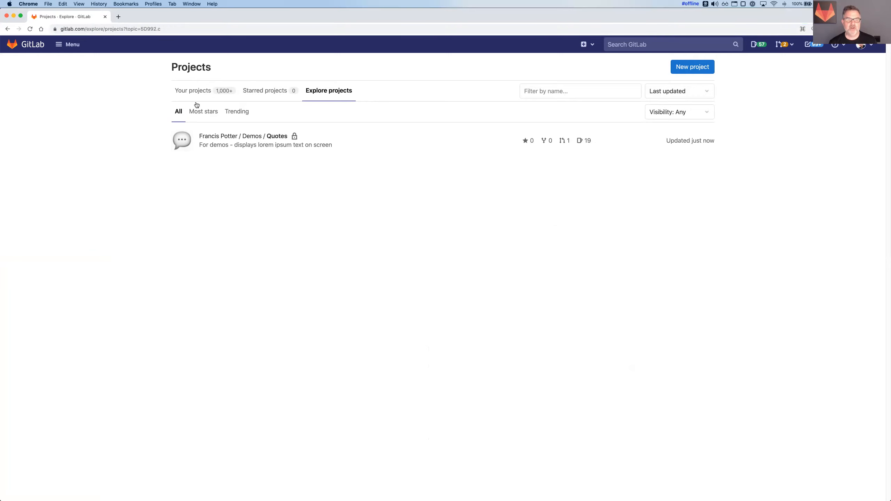
{"action": "left_click", "coordinate": [696, 90]}
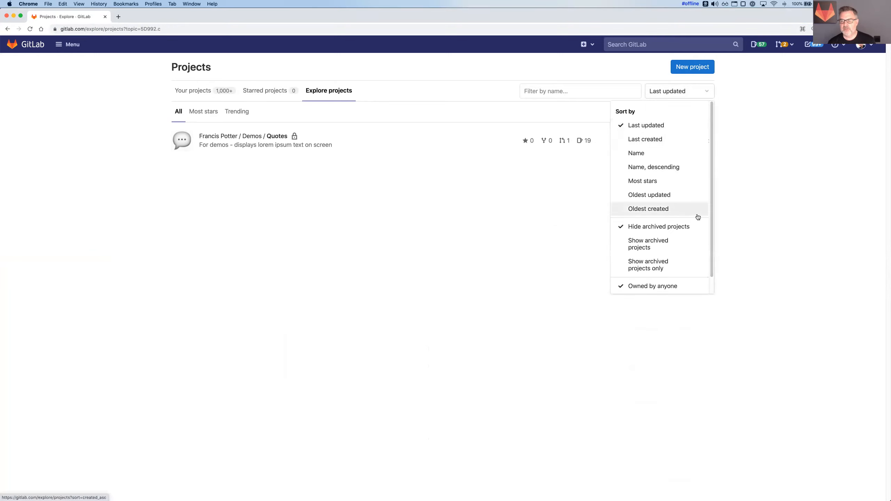
{"action": "scroll", "coordinate": [698, 217], "scroll_direction": "down", "scroll_amount": 2}
{"action": "left_click", "coordinate": [531, 92]}
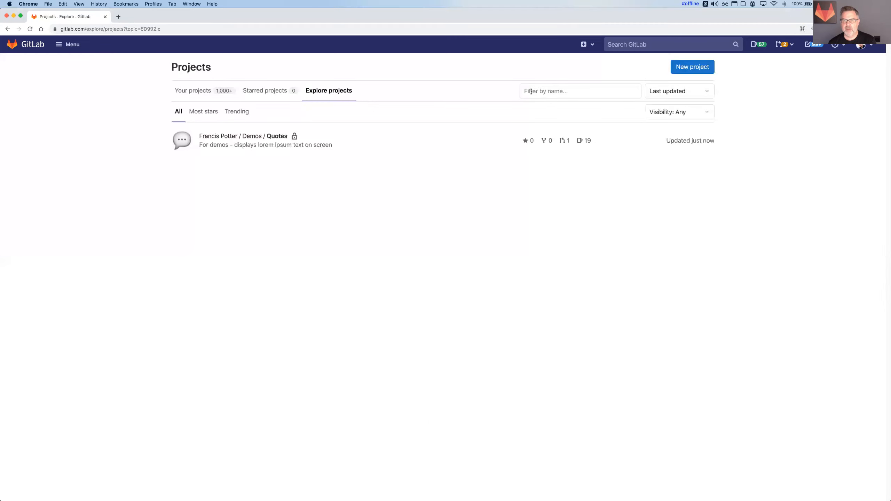
{"action": "left_click", "coordinate": [436, 90]}
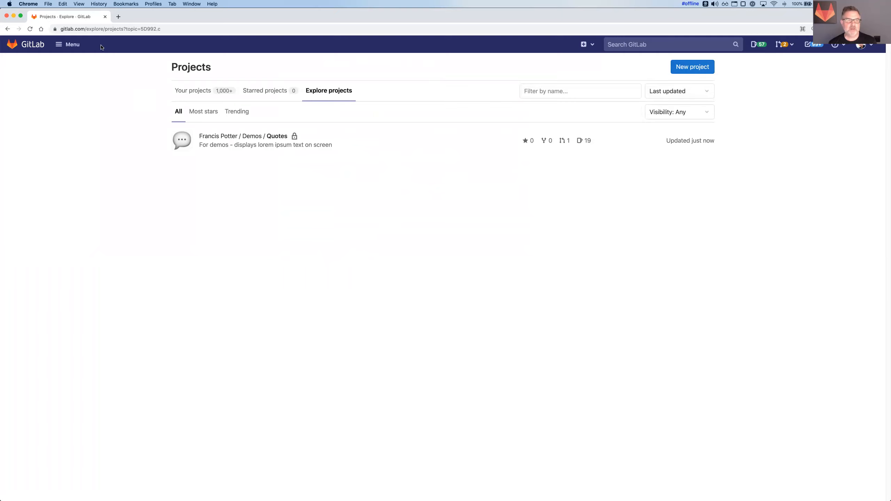
{"action": "left_click_drag", "start_coordinate": [140, 29], "coordinate": [172, 29]}
{"action": "left_click", "coordinate": [69, 99]}
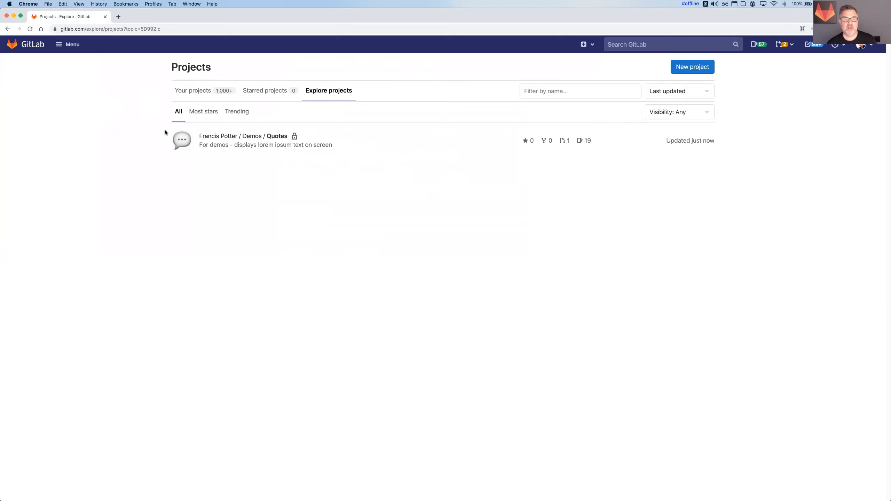
Step: Reopen the Quotes project's general settings, clear its topics, and save
{"action": "left_click", "coordinate": [253, 136]}
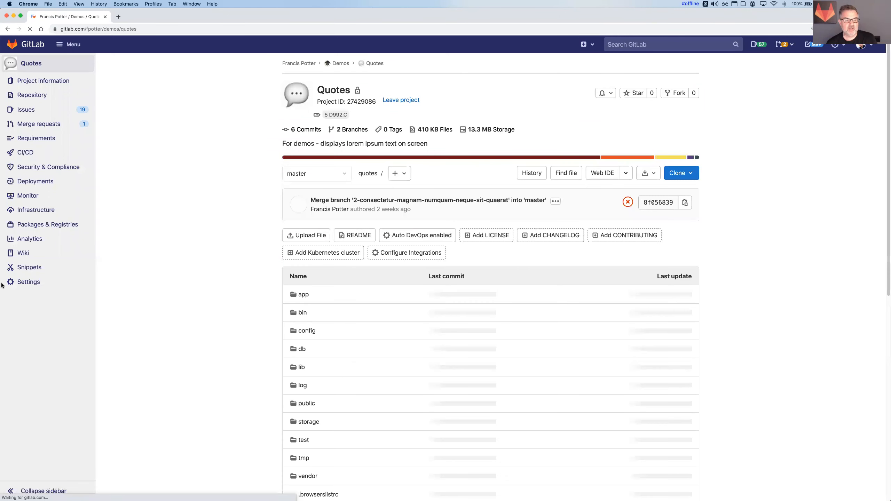
{"action": "mouse_move", "coordinate": [81, 282]}
{"action": "left_click", "coordinate": [152, 280]}
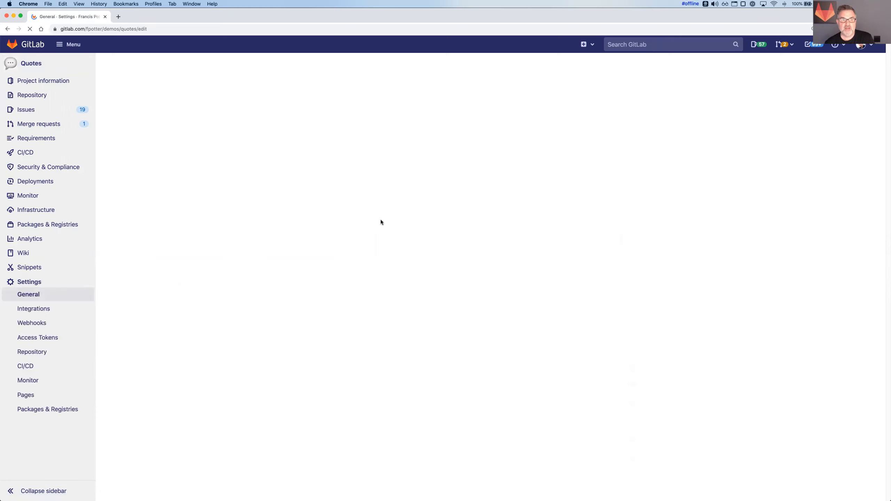
{"action": "left_click_drag", "start_coordinate": [314, 198], "coordinate": [259, 194]}
{"action": "key", "text": "BackSpace"}
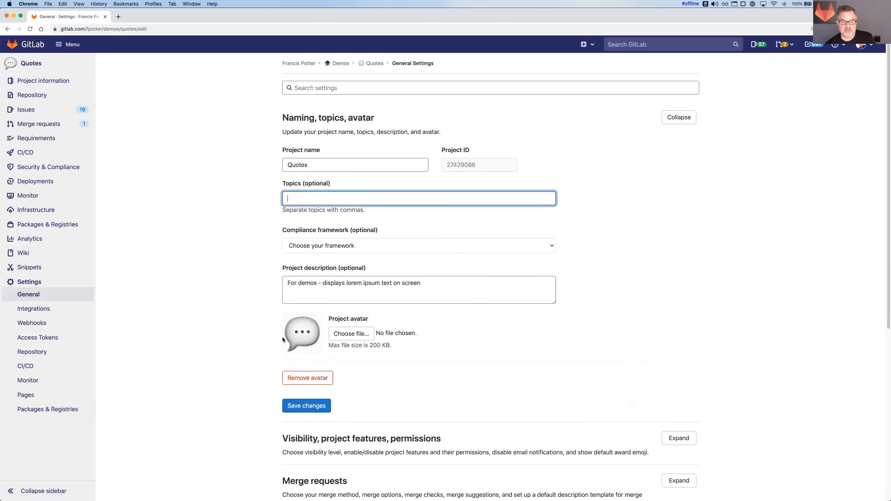
{"action": "left_click", "coordinate": [311, 406]}
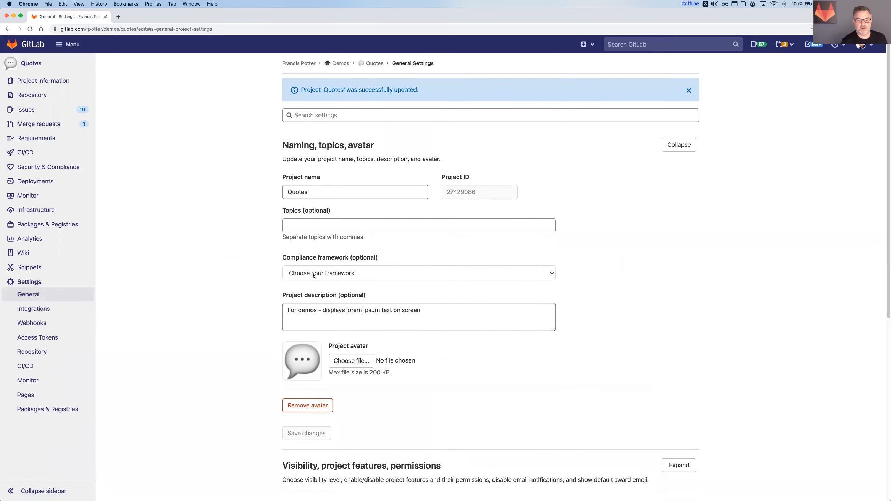
Step: Check the project's compliance framework choices and open the top-level group's general settings in a new tab
{"action": "left_click", "coordinate": [319, 274]}
{"action": "left_click", "coordinate": [234, 268]}
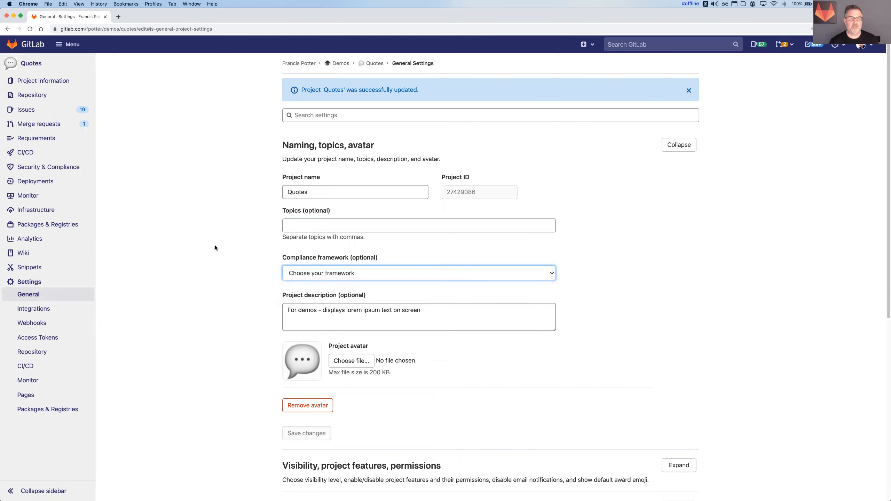
{"action": "right_click", "coordinate": [299, 63]}
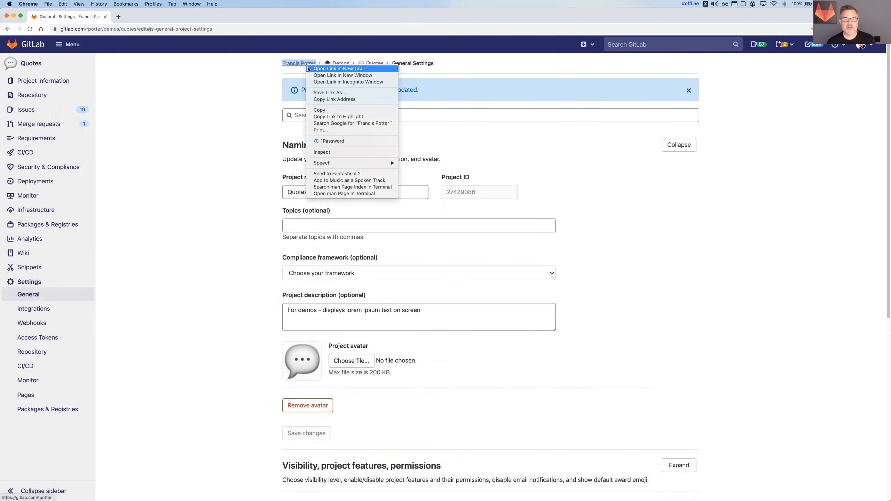
{"action": "key", "text": "Escape"}
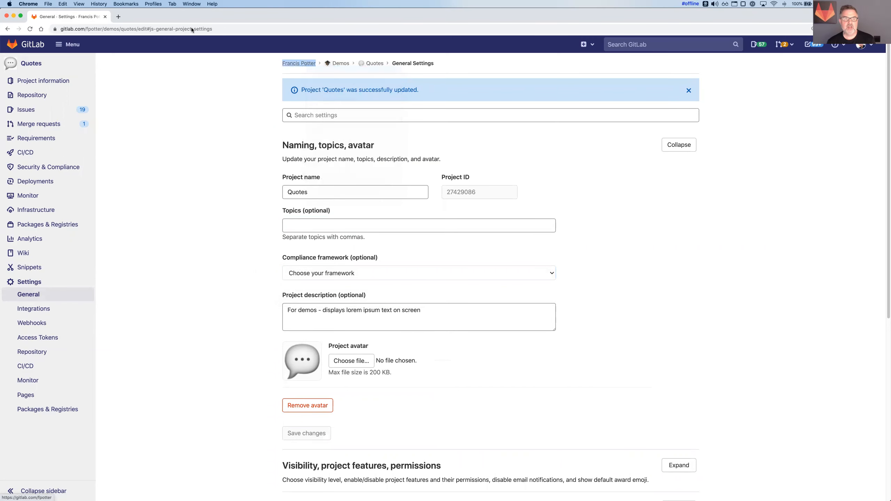
{"action": "left_click", "coordinate": [143, 20]}
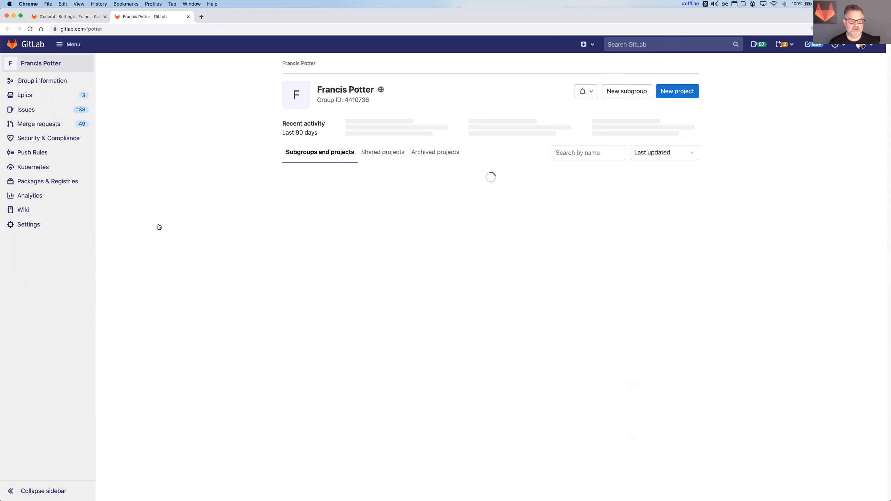
{"action": "left_click", "coordinate": [320, 182]}
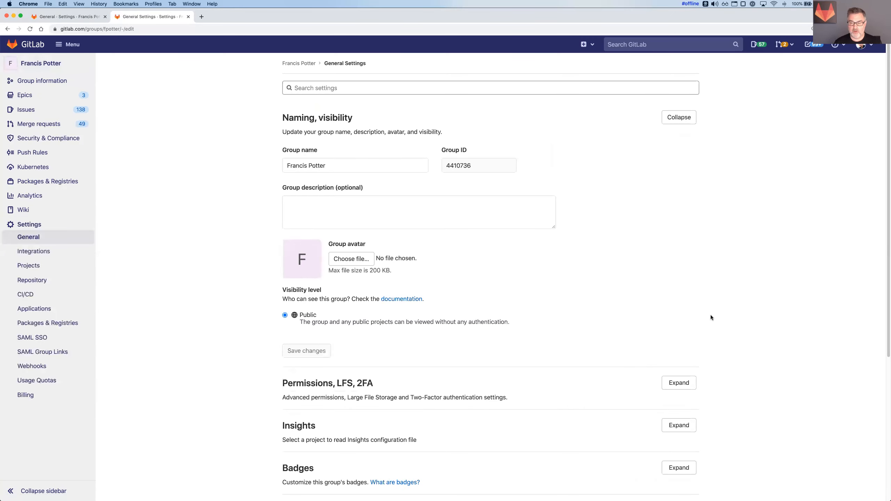
Step: Expand the group's compliance frameworks and review the description of the 5D992.c framework
{"action": "scroll", "coordinate": [719, 322], "scroll_direction": "down", "scroll_amount": 6}
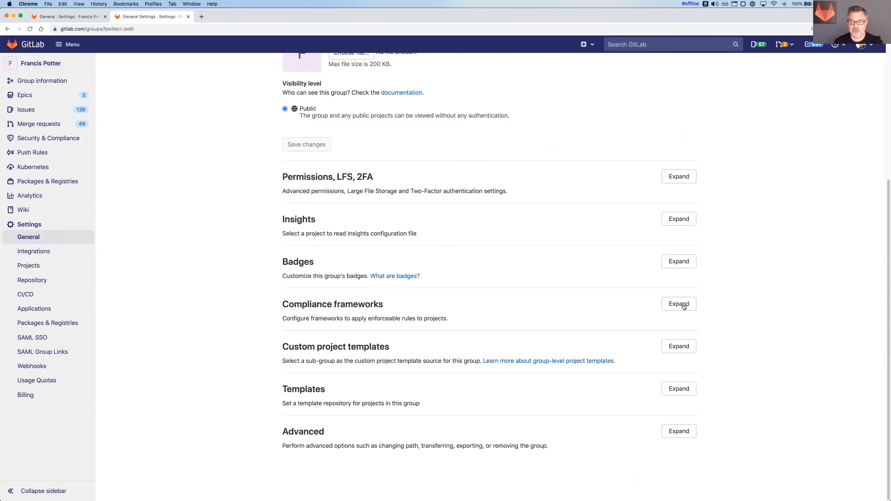
{"action": "left_click", "coordinate": [688, 304]}
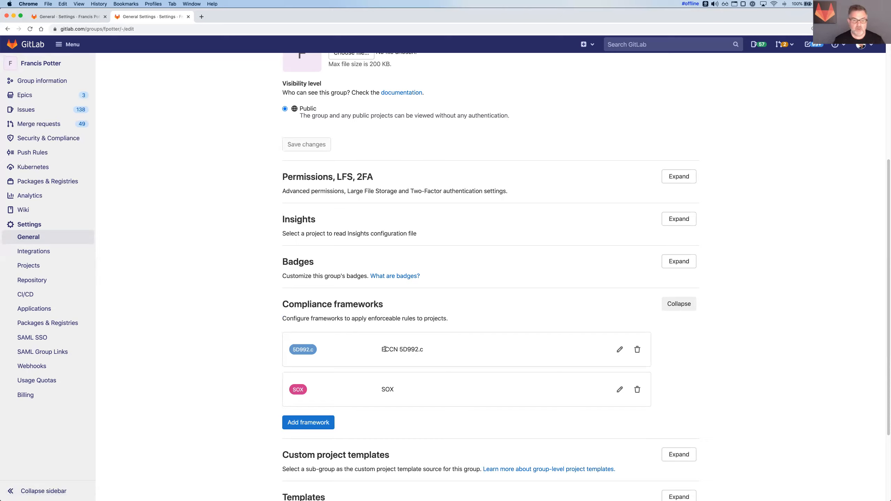
{"action": "left_click_drag", "start_coordinate": [381, 350], "coordinate": [424, 349]}
{"action": "left_click", "coordinate": [407, 348]}
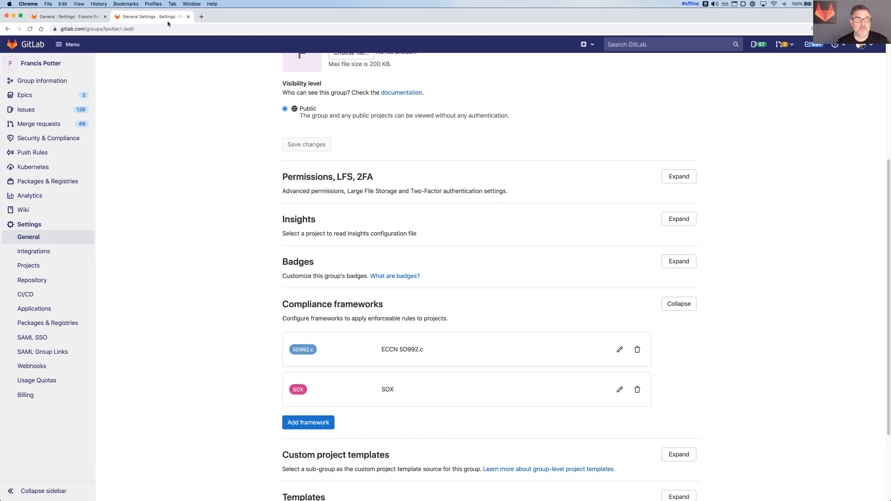
Step: Close the group settings tab, assign the 5D992.c compliance framework to the Quotes project, save, and open the project's overview page
{"action": "left_click", "coordinate": [189, 17]}
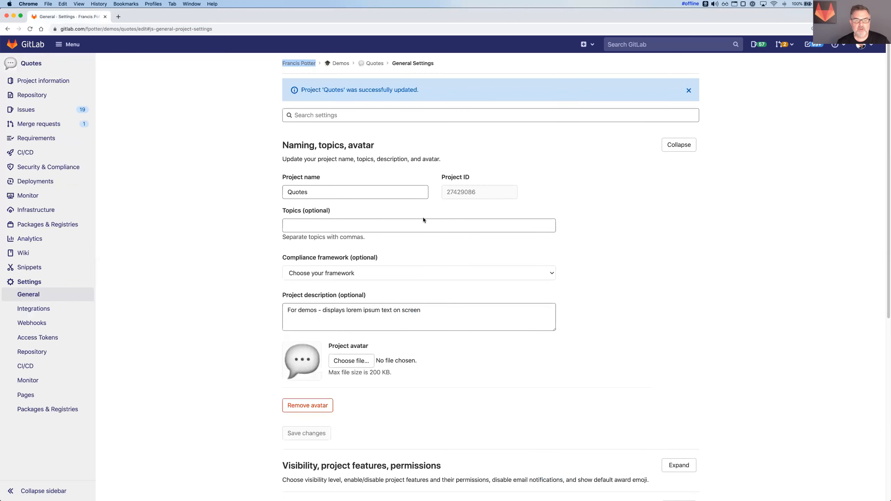
{"action": "left_click", "coordinate": [551, 275]}
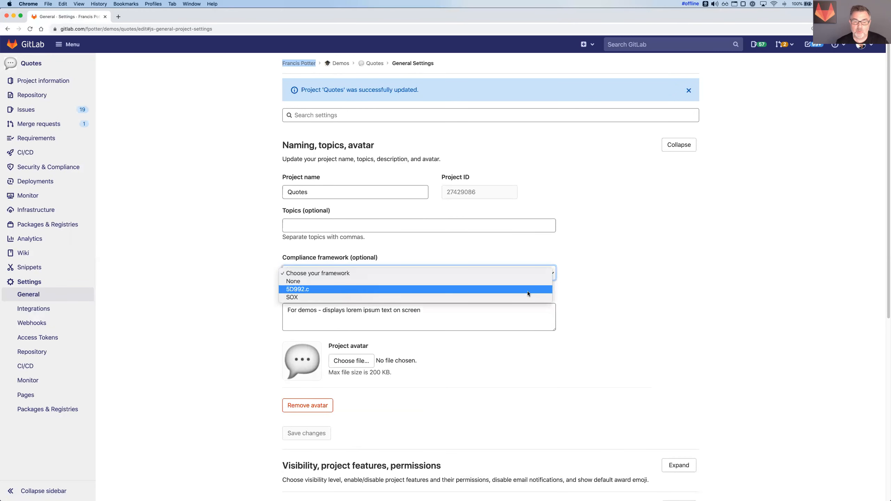
{"action": "left_click", "coordinate": [466, 289]}
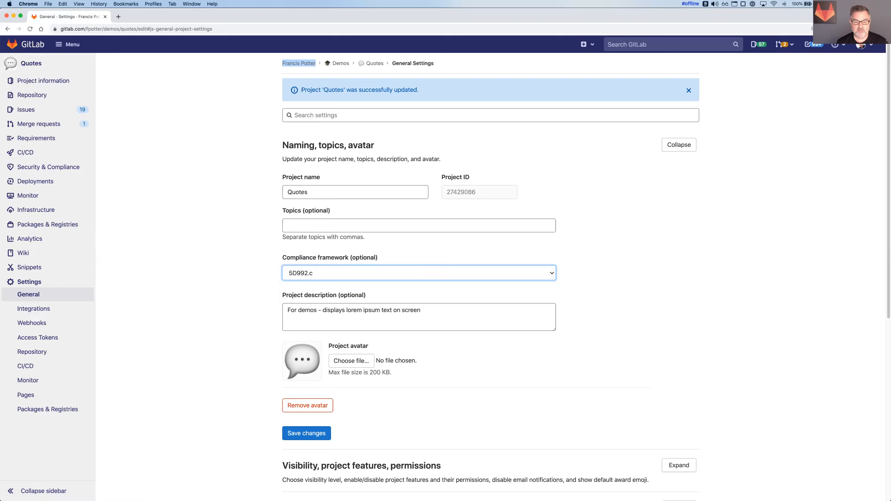
{"action": "left_click", "coordinate": [313, 435]}
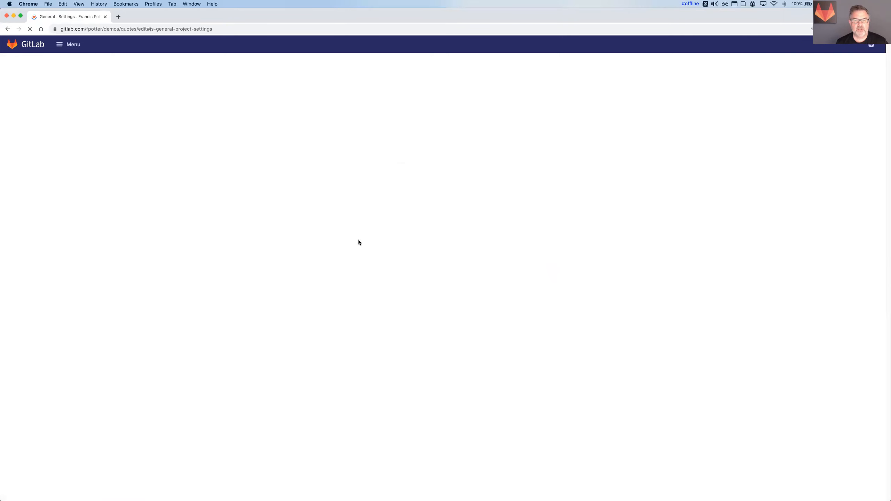
{"action": "left_click", "coordinate": [369, 65]}
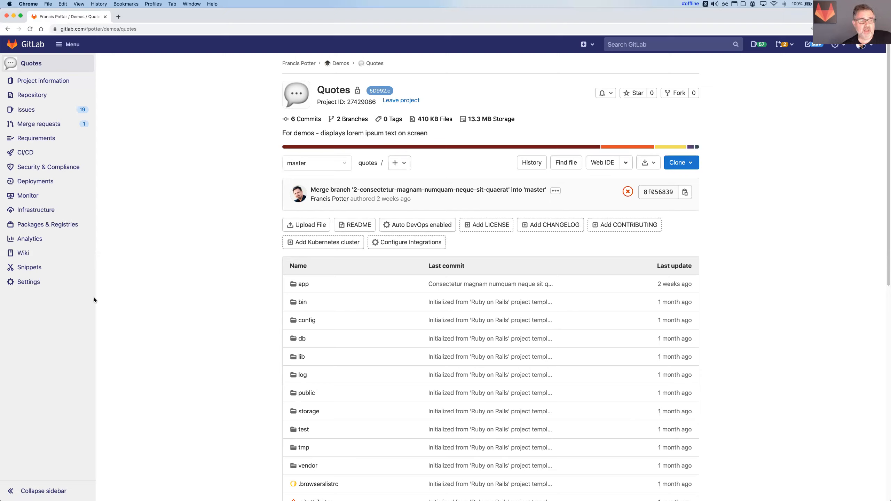
Step: Reopen the Quotes project's general settings, set its compliance framework to None, and save the changes
{"action": "mouse_move", "coordinate": [39, 284]}
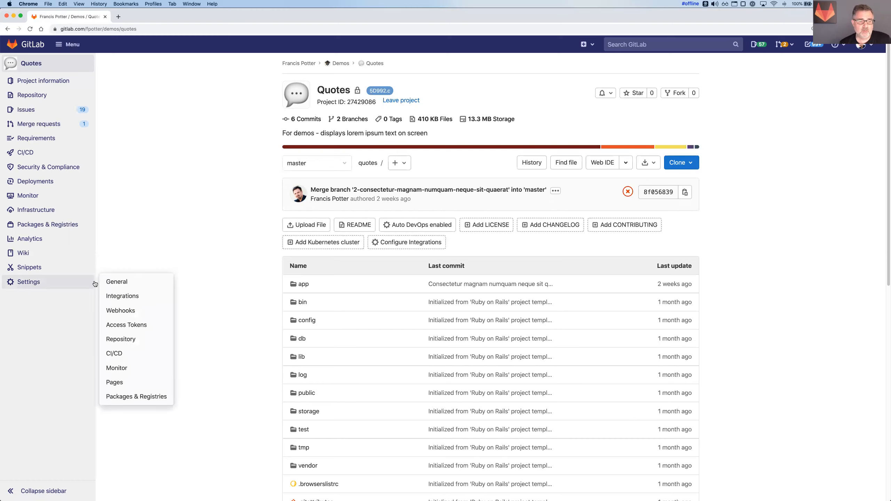
{"action": "left_click", "coordinate": [121, 282]}
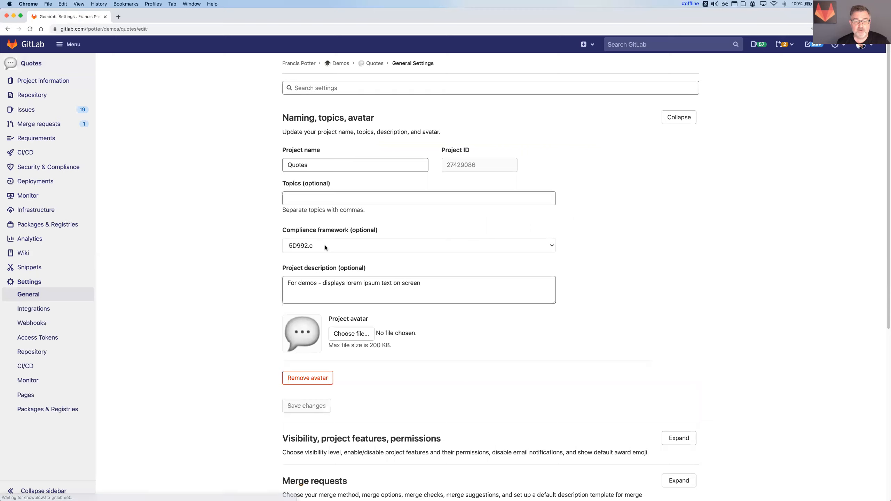
{"action": "left_click", "coordinate": [325, 248]}
{"action": "left_click", "coordinate": [325, 237]}
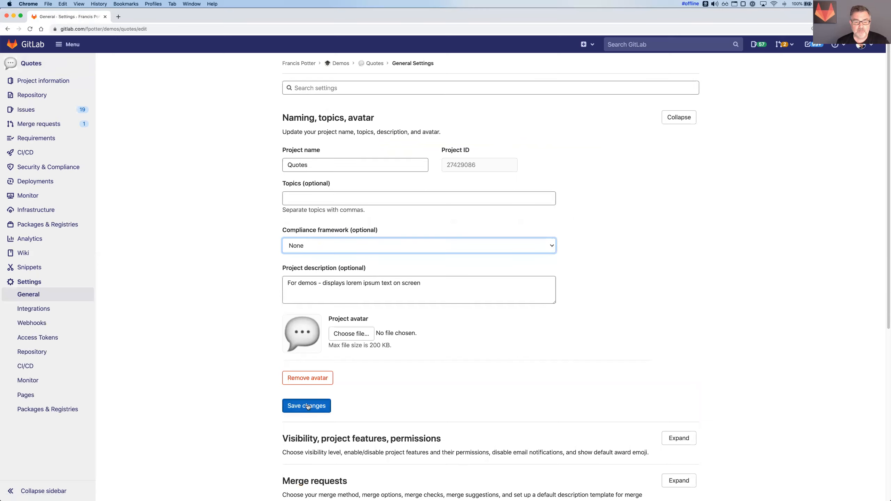
{"action": "key", "text": "Return"}
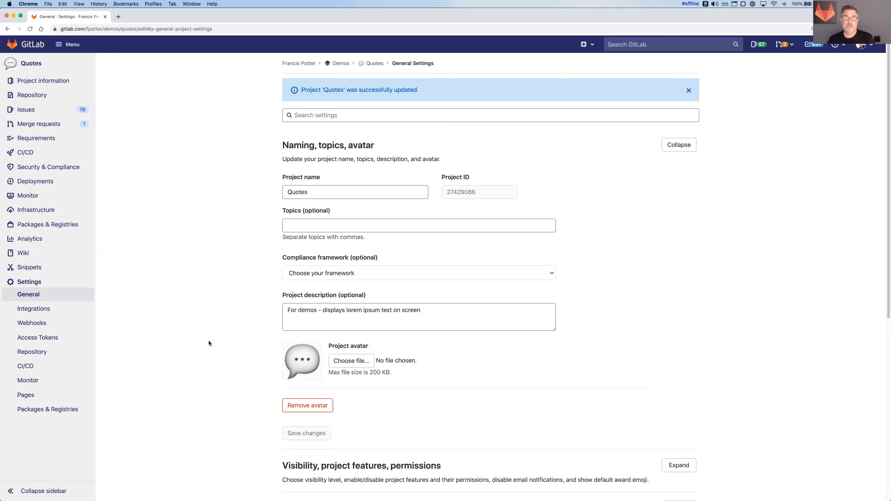
{"action": "left_click", "coordinate": [287, 192]}
{"action": "left_click", "coordinate": [225, 193]}
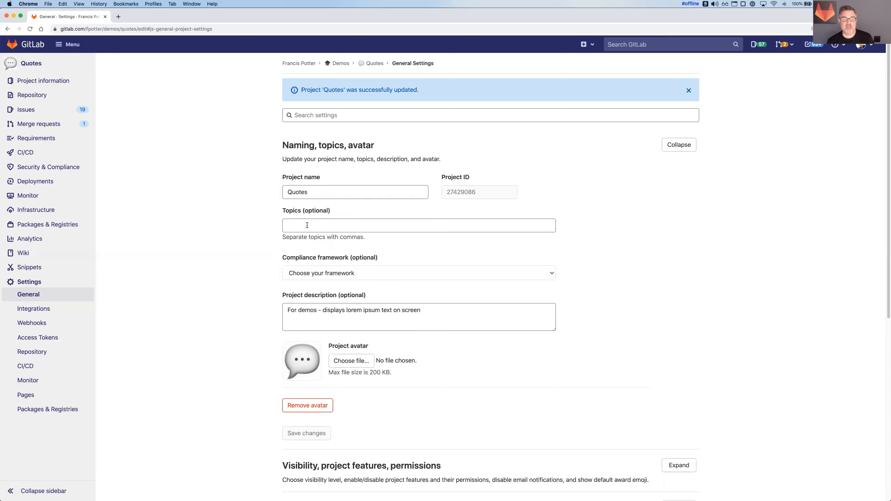